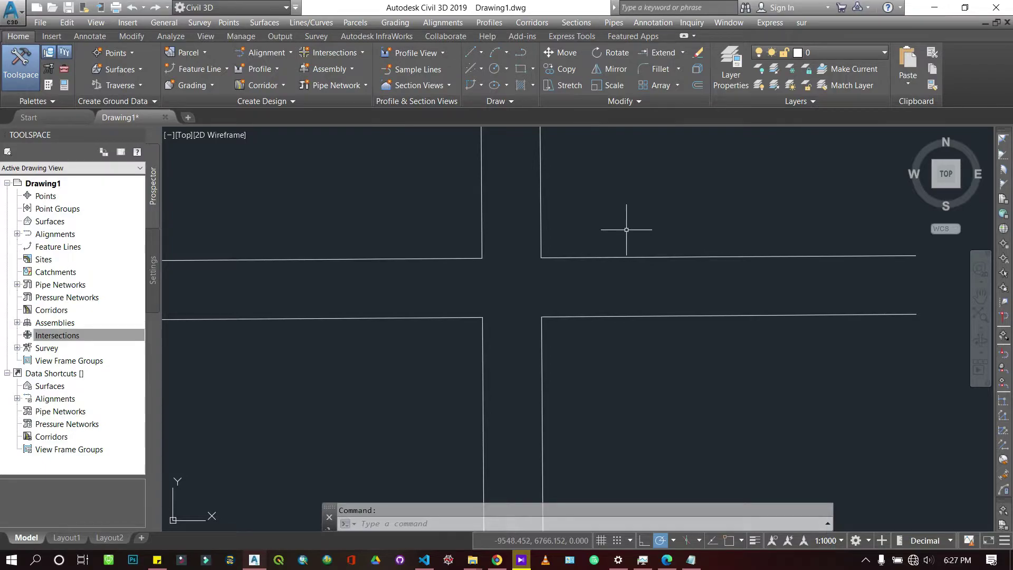
Close the Fillet/Chamfer dropdown without choosing a tool, then zoom around the intersection
left_click(680, 69)
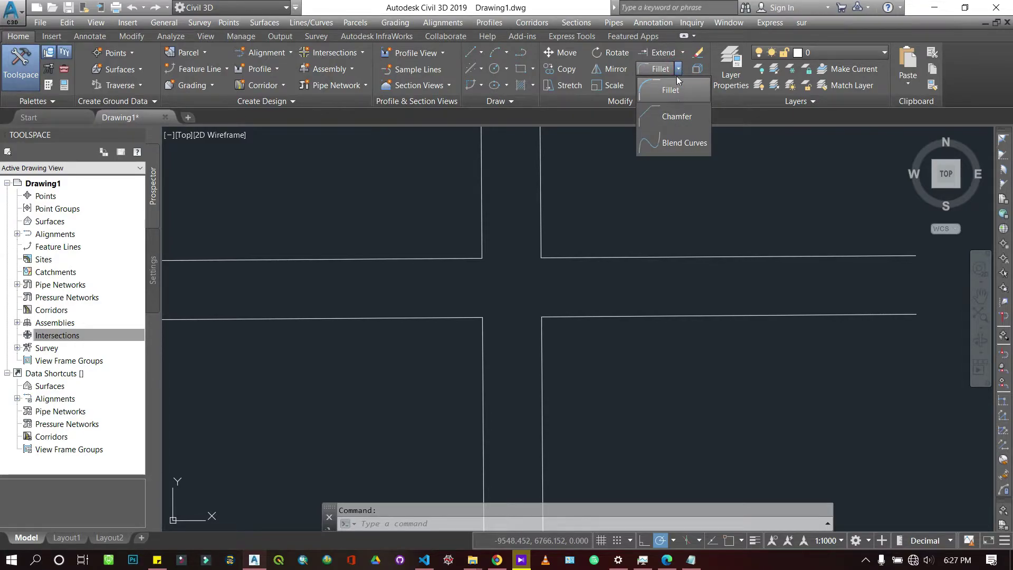
left_click(678, 70)
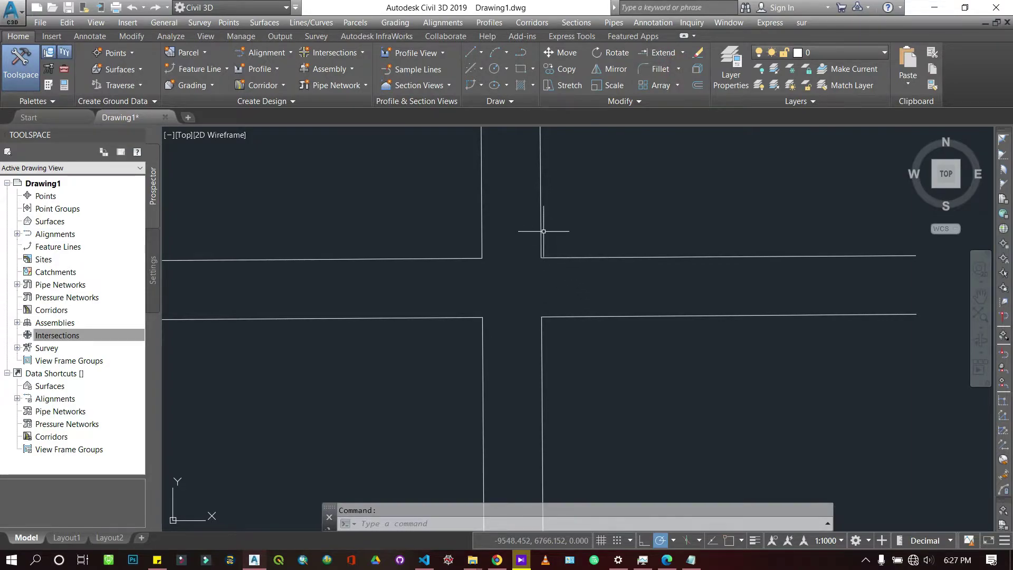
scroll(547, 261, "up", 5)
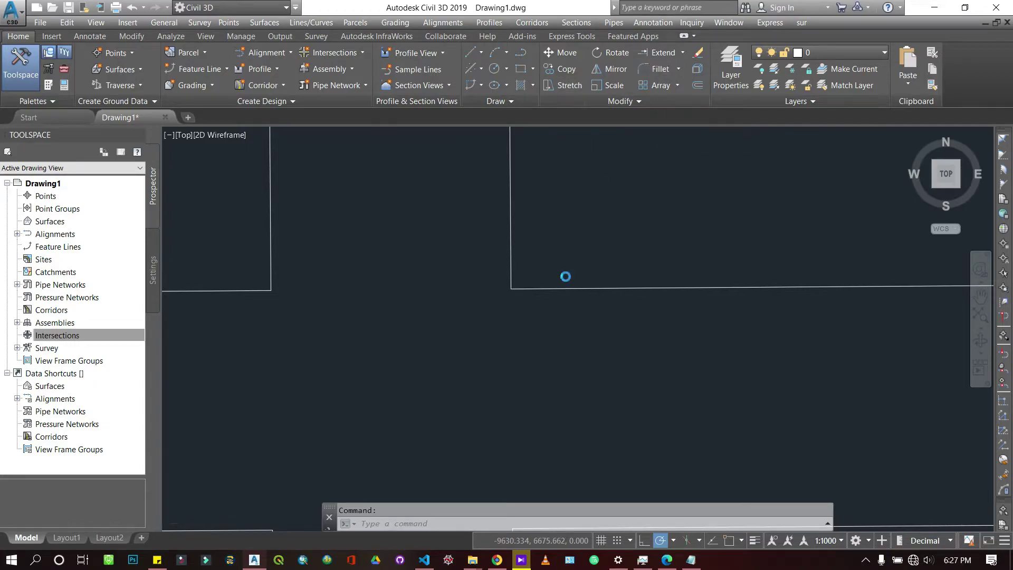
scroll(564, 276, "down", 8)
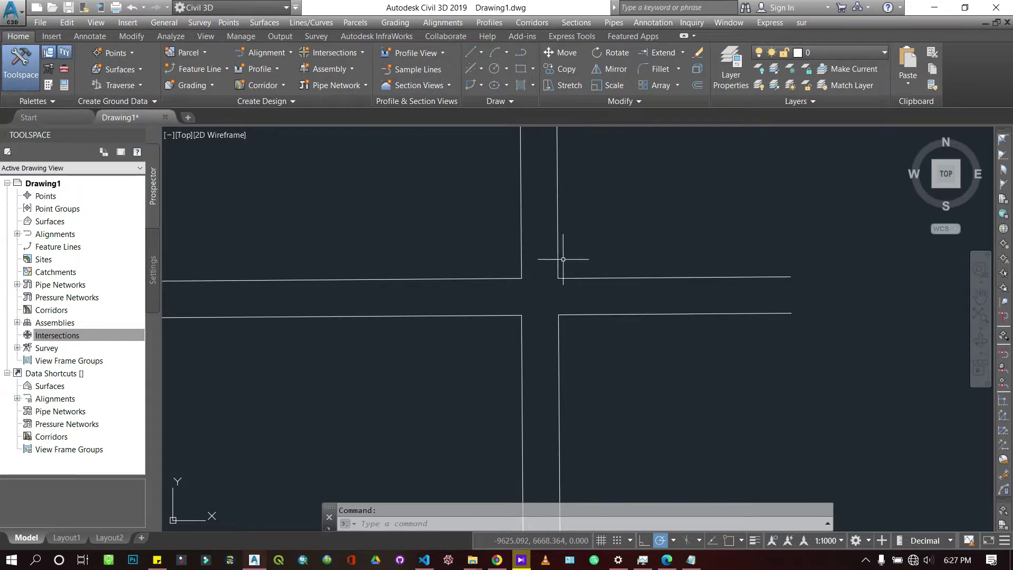
scroll(562, 279, "up", 4)
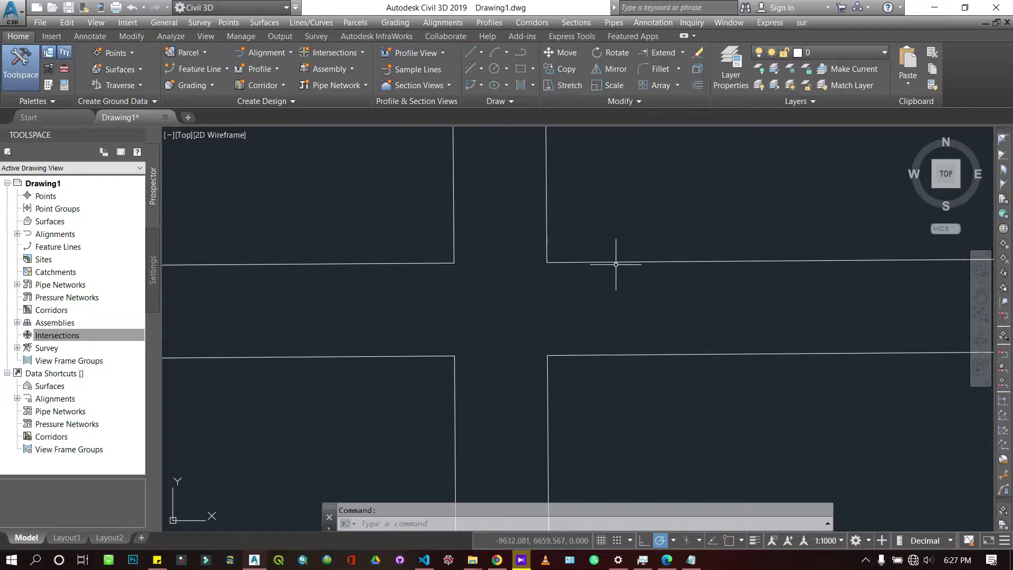
Start Fillet and change its radius from 10 to 15
left_click(658, 68)
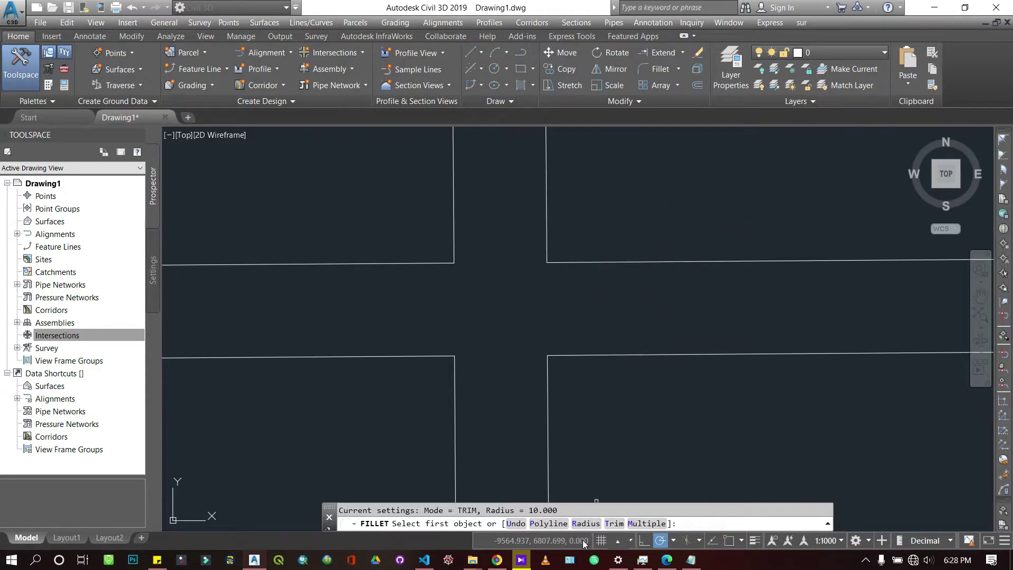
left_click(586, 524)
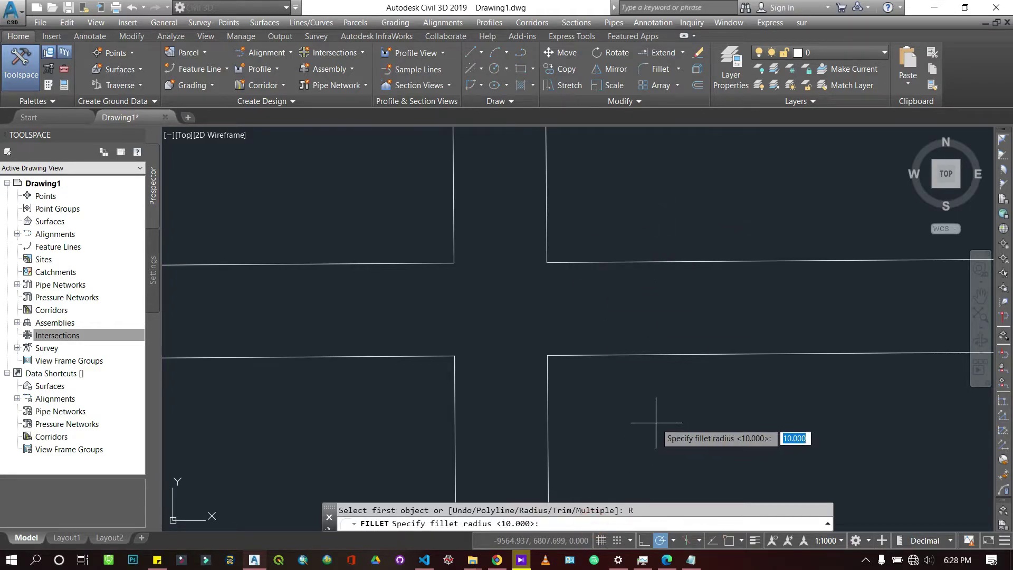
type("15")
key("Return")
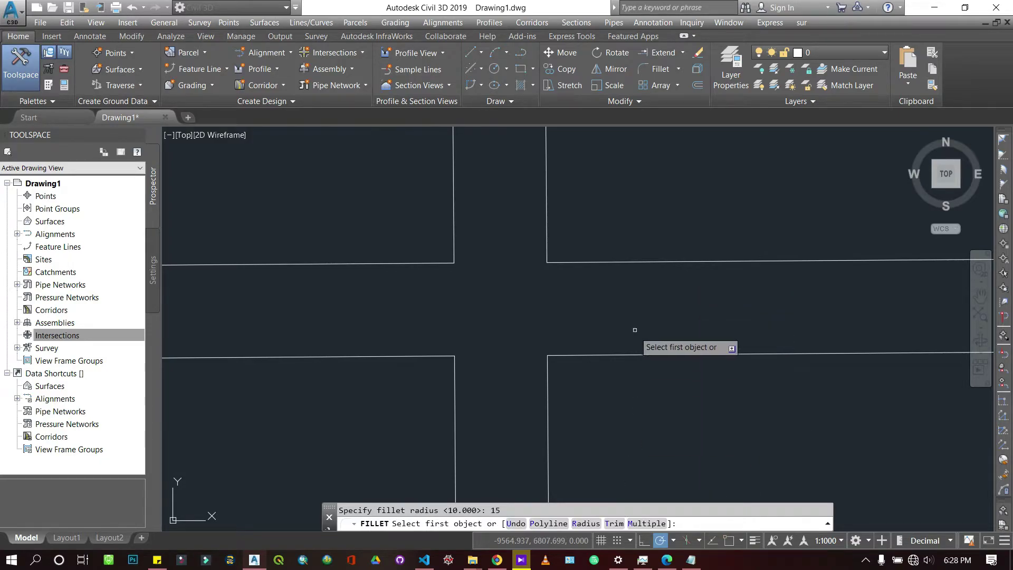
Fillet the upper-right, lower-right, lower-left and upper-left corners, each horizontal edge then vertical edge
left_click(633, 260)
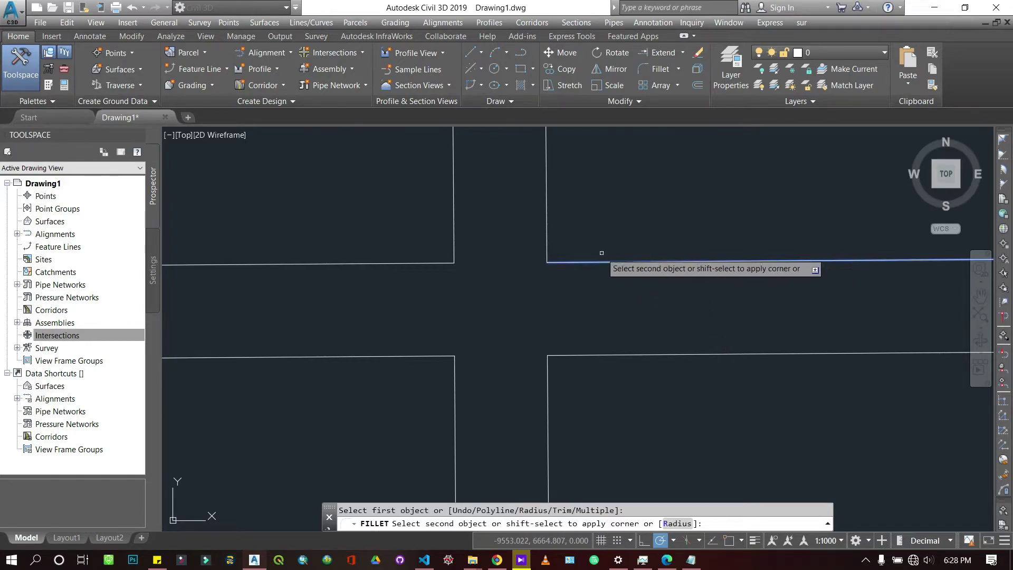
left_click(545, 155)
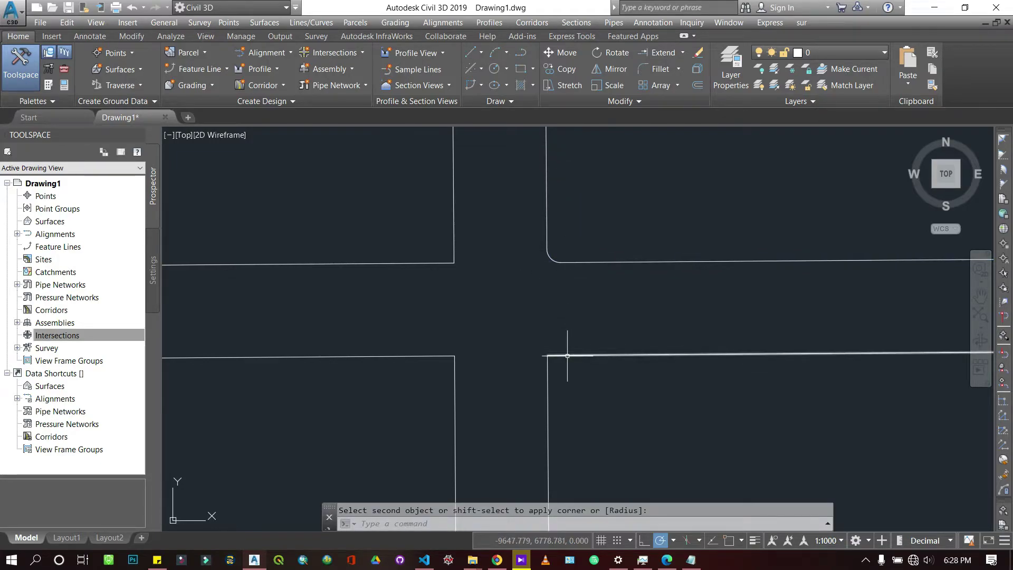
key("Return")
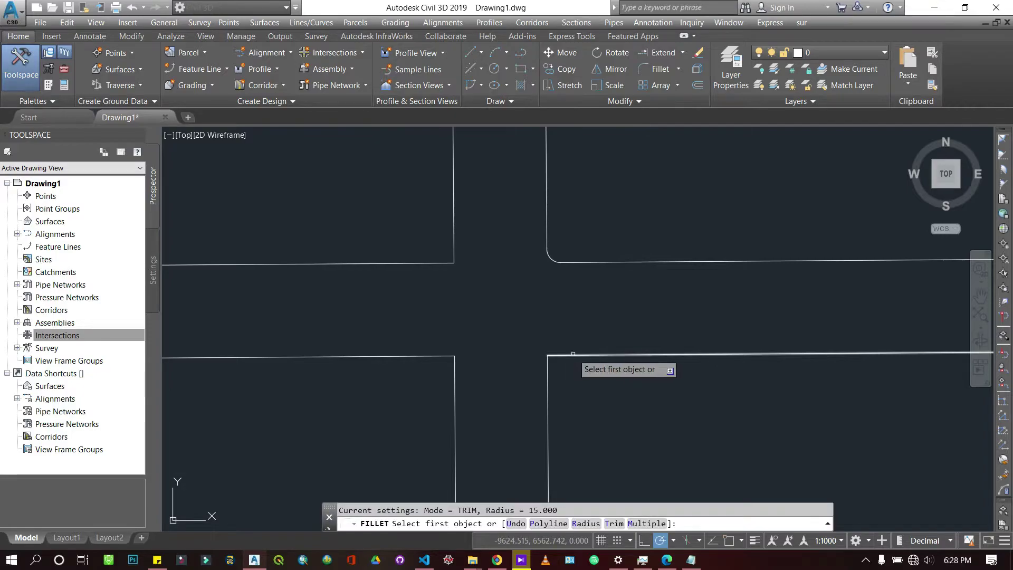
left_click(566, 354)
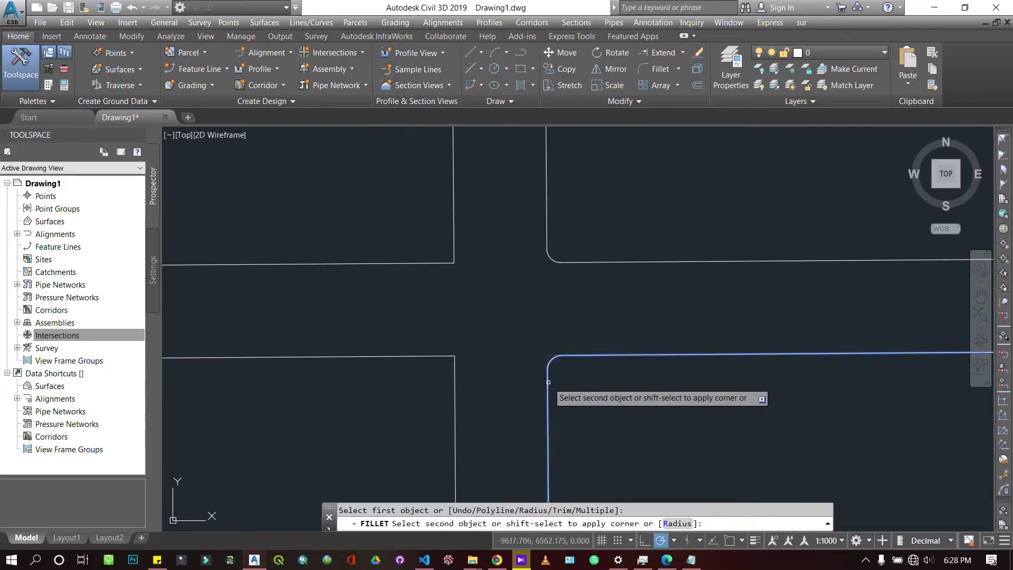
left_click(547, 376)
key("Return")
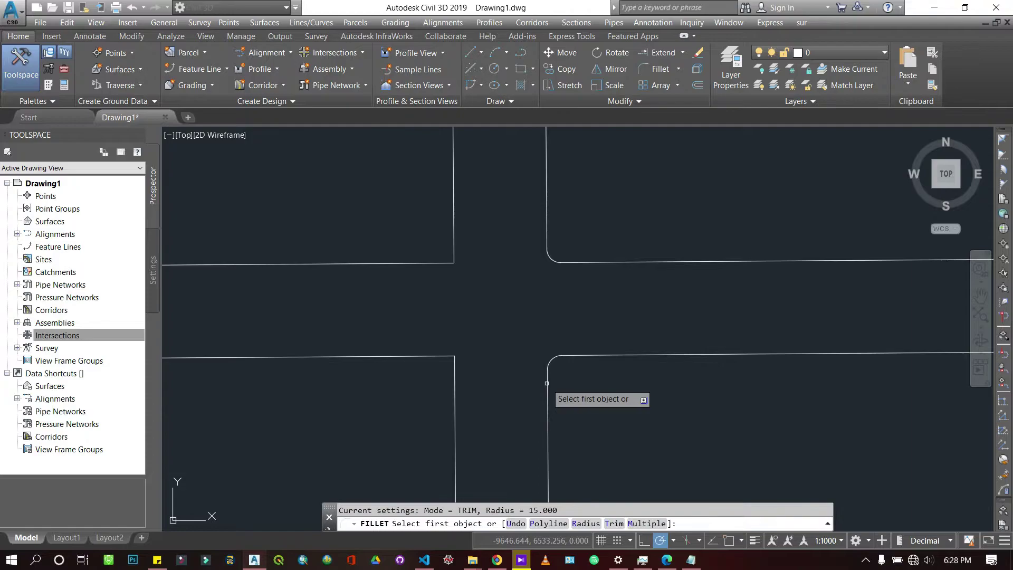
left_click(403, 354)
left_click(452, 401)
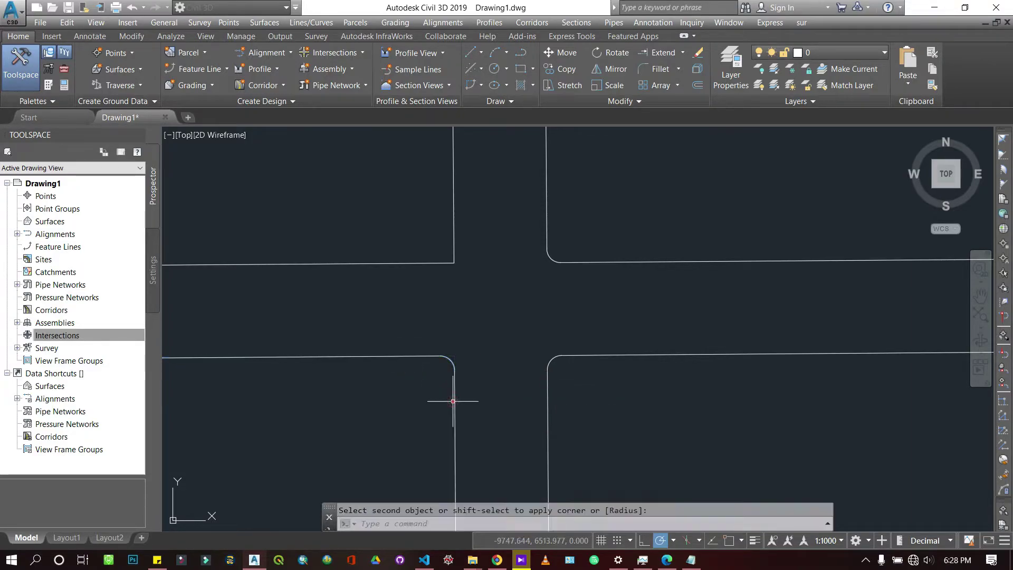
key("Return")
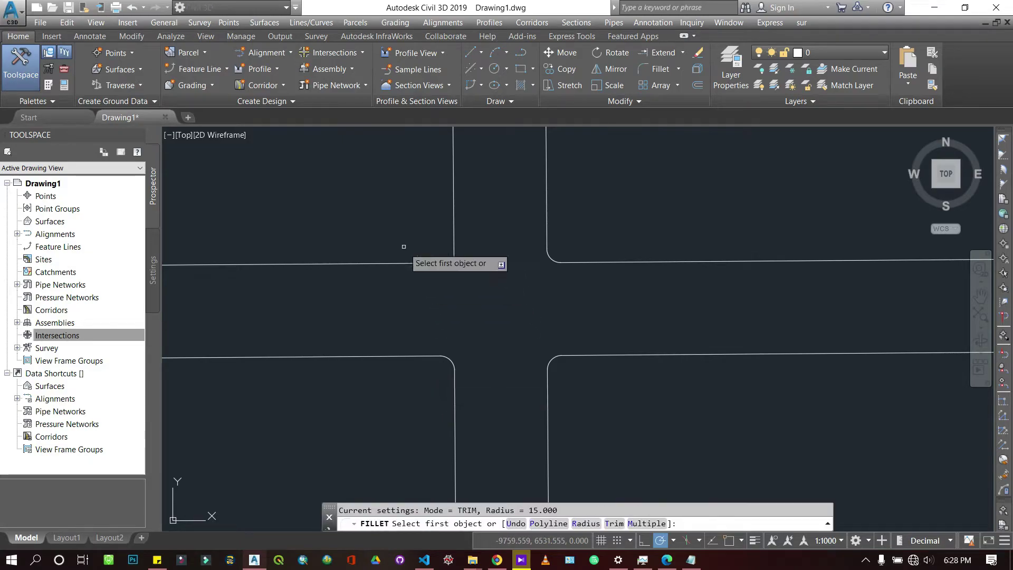
left_click(400, 264)
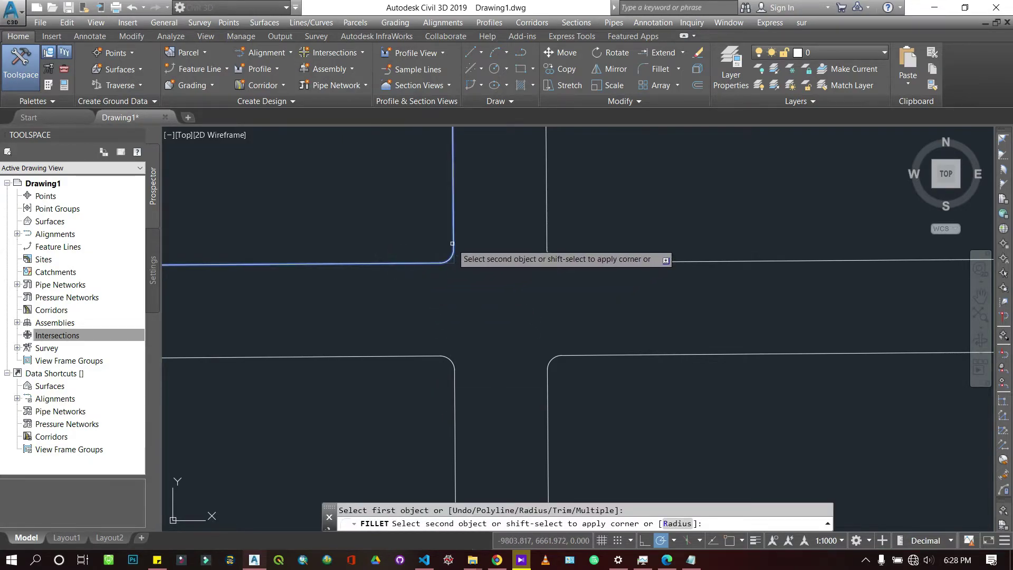
left_click(453, 245)
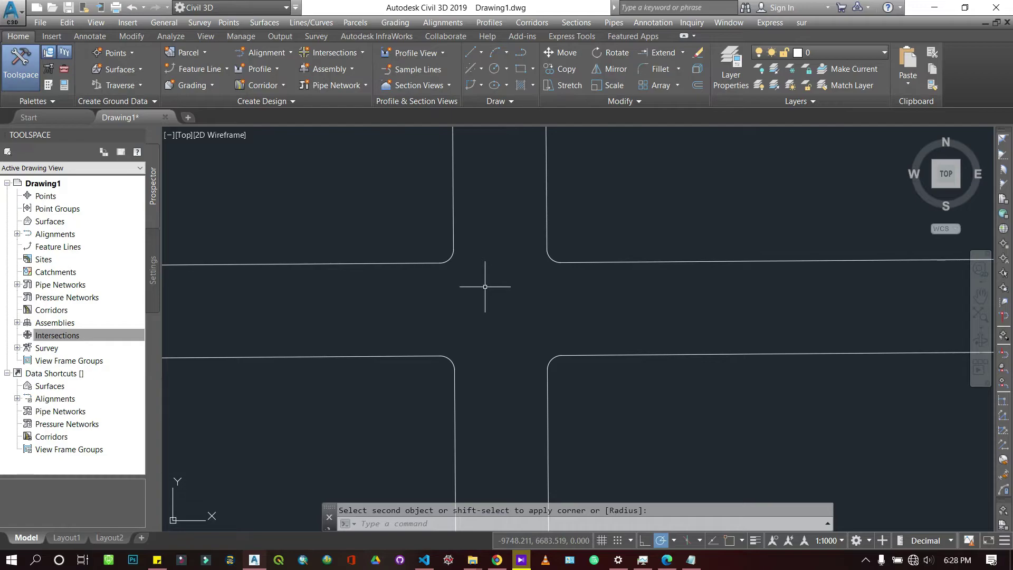
Cancel the pending fillet and erase the upper-right fillet arc
scroll(423, 273, "up", 4)
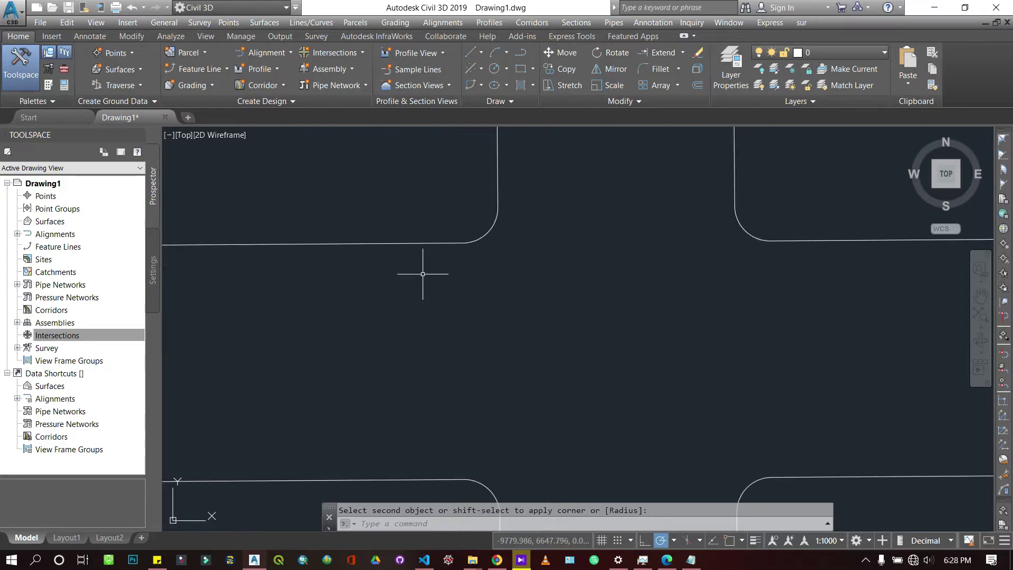
scroll(473, 227, "up", 5)
scroll(473, 228, "down", 6)
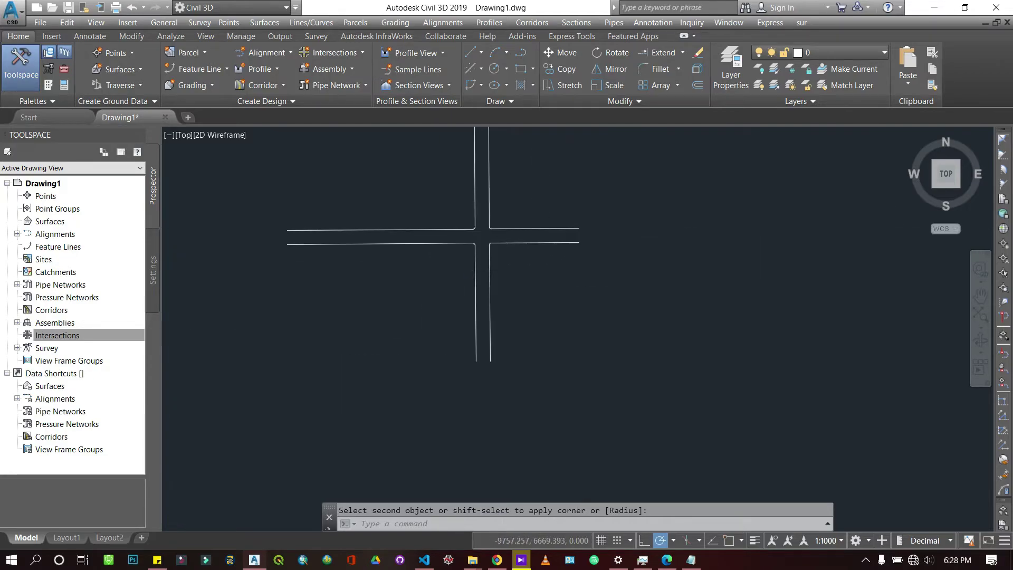
scroll(473, 193, "up", 5)
scroll(484, 155, "up", 4)
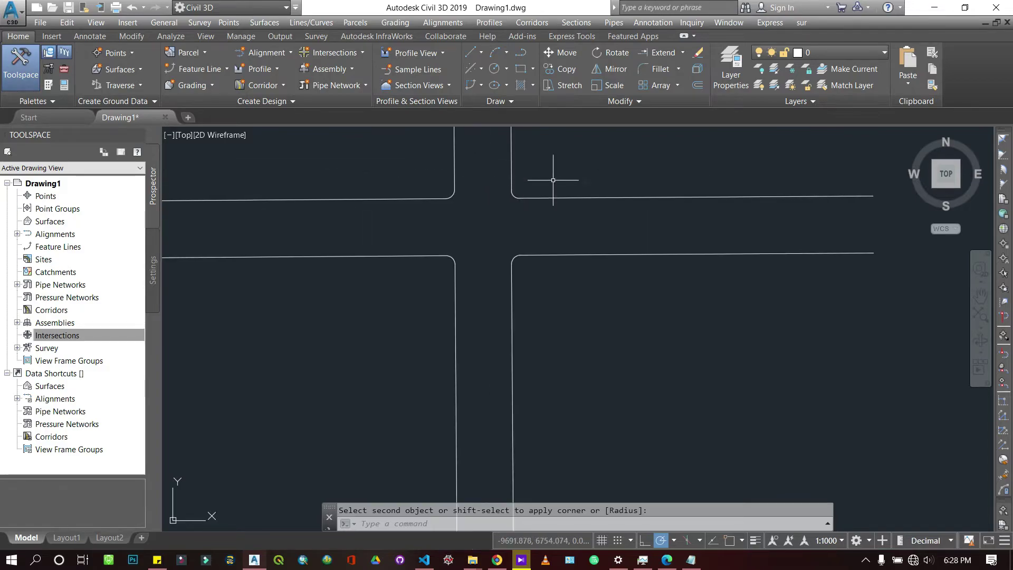
scroll(517, 186, "up", 6)
key("Escape")
left_click(528, 203)
left_click(464, 244)
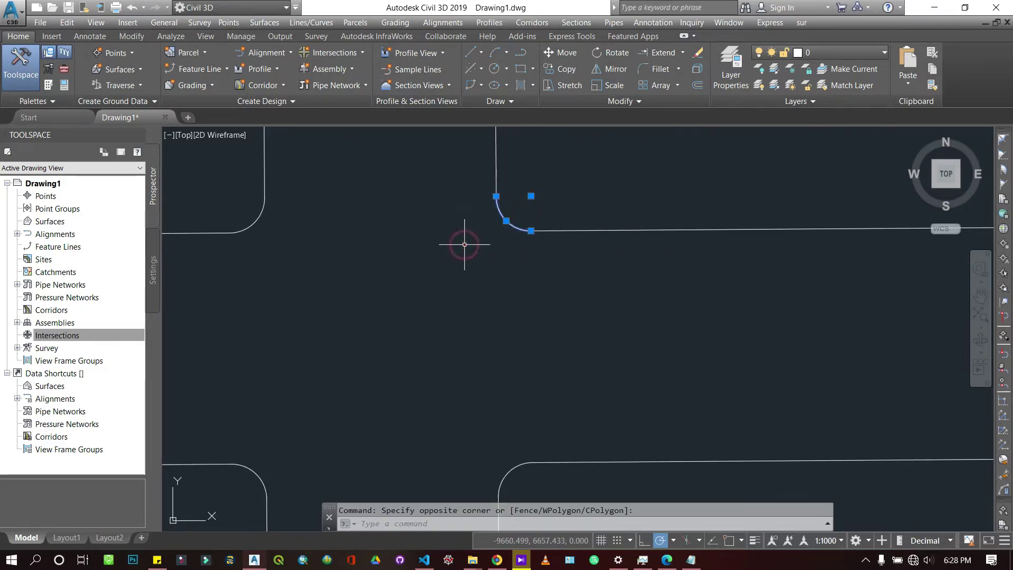
key("Delete")
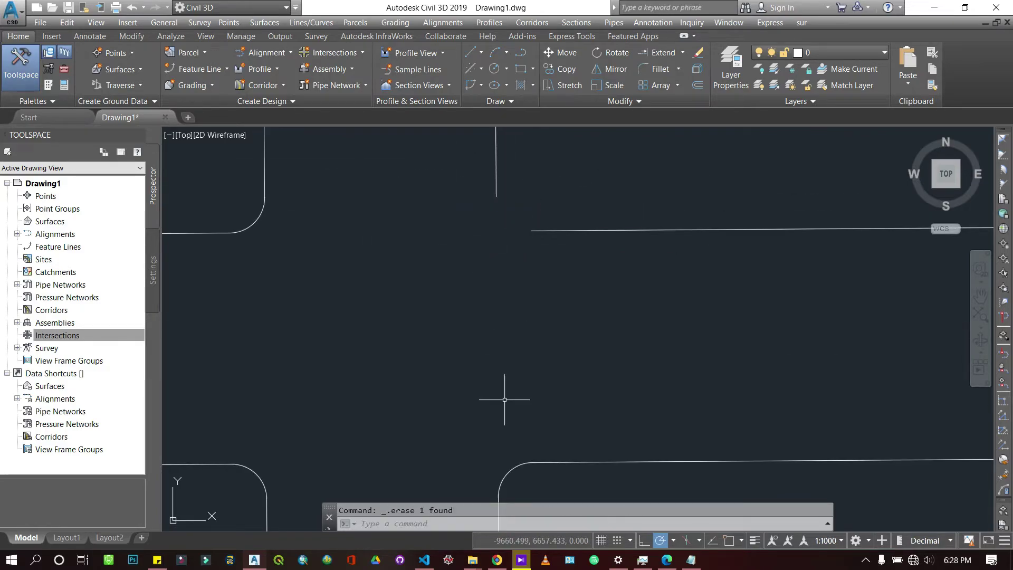
Erase the lower-right and lower-left fillet arcs
left_click(517, 473)
left_click(486, 446)
key("Delete")
left_click(301, 457)
left_click(229, 491)
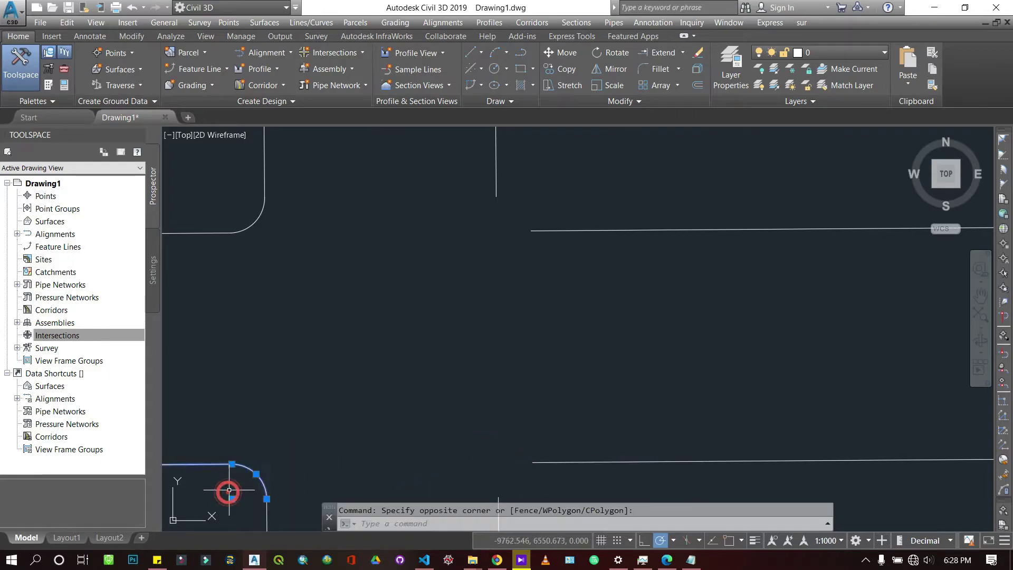
key("Escape")
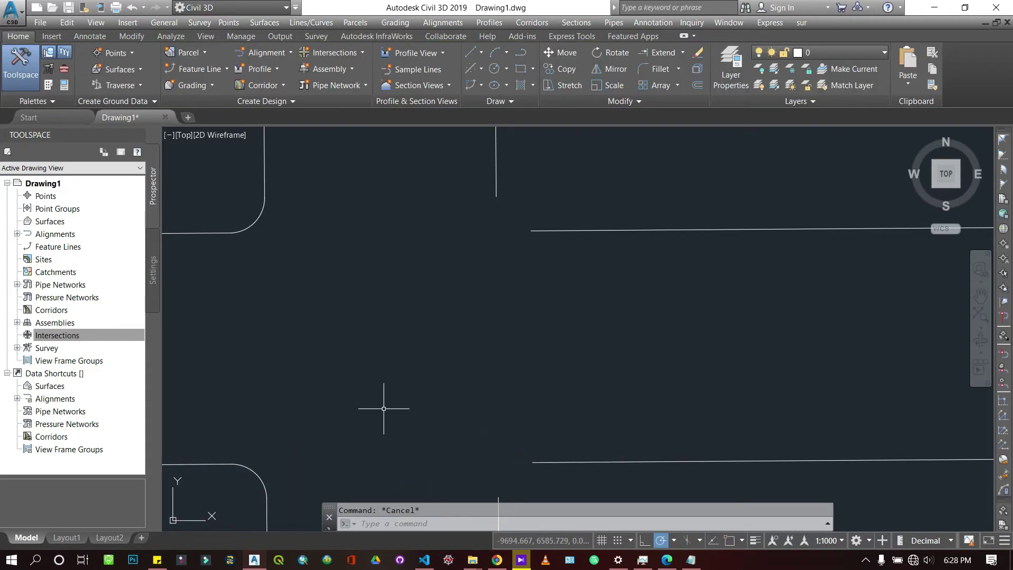
left_click(290, 459)
left_click(257, 483)
left_click(285, 463)
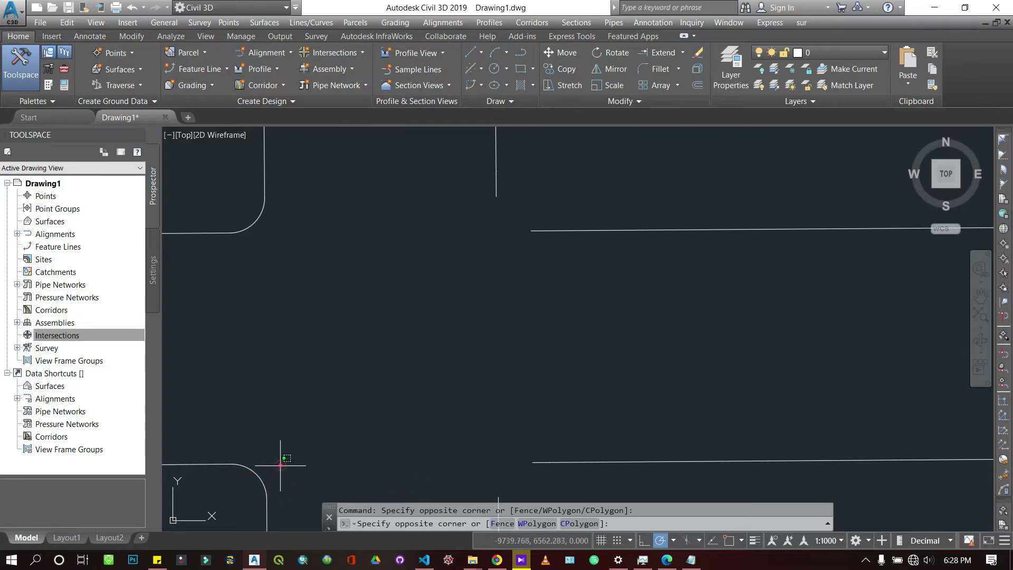
left_click(256, 469)
key("Delete")
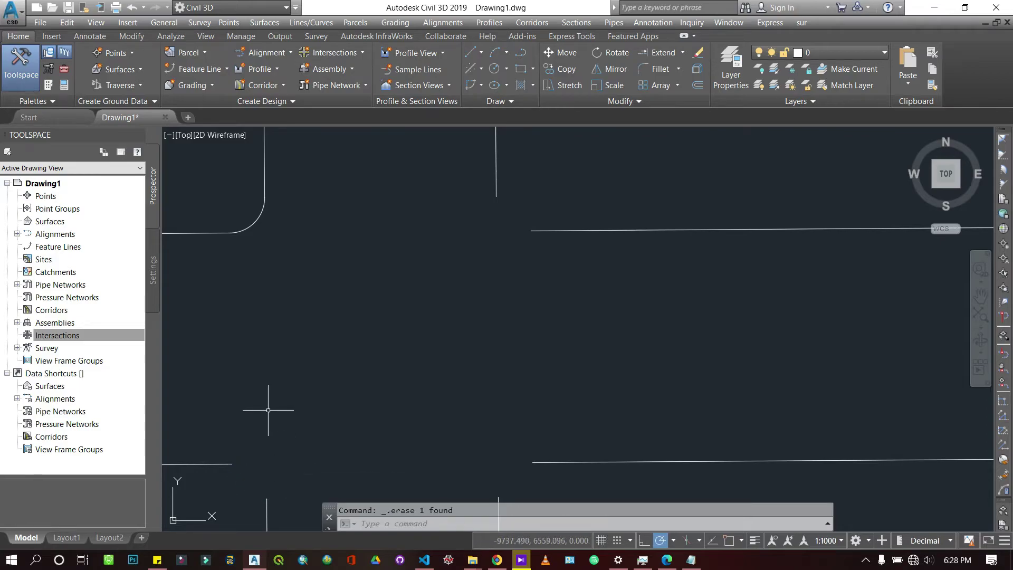
Erase the upper-left fillet arc and review the open corner gaps
left_click(307, 237)
left_click(226, 209)
key("Delete")
scroll(687, 278, "down", 2)
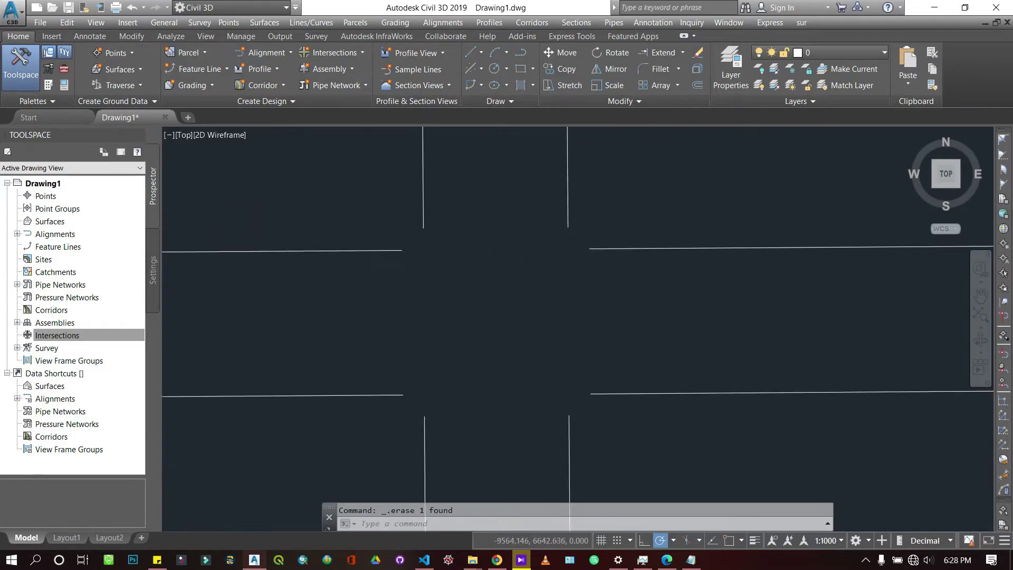
scroll(644, 289, "down", 2)
scroll(656, 289, "up", 1)
scroll(659, 210, "up", 2)
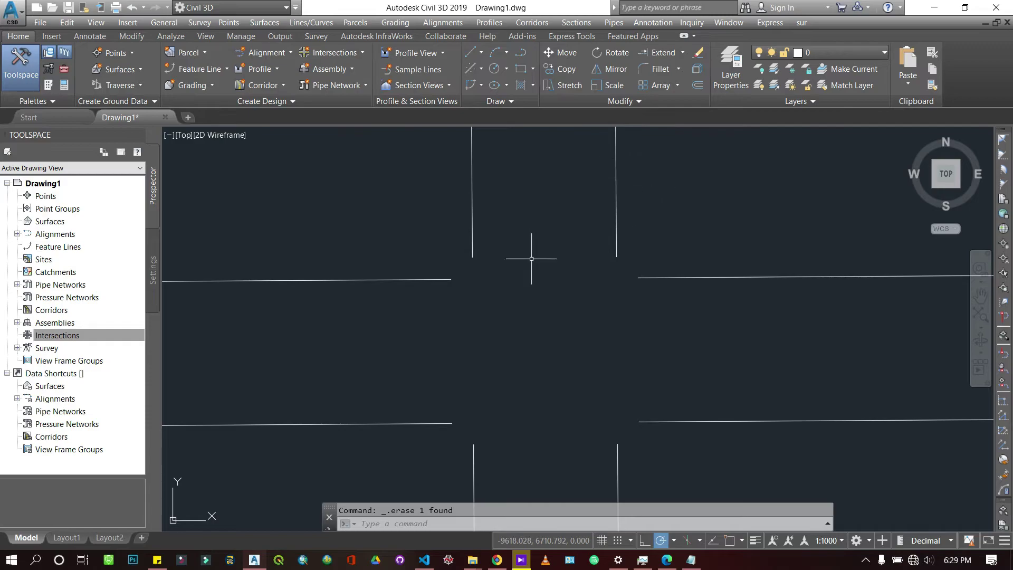
Start Chamfer and set both the first and second chamfer distances to 20
left_click(678, 69)
left_click(676, 105)
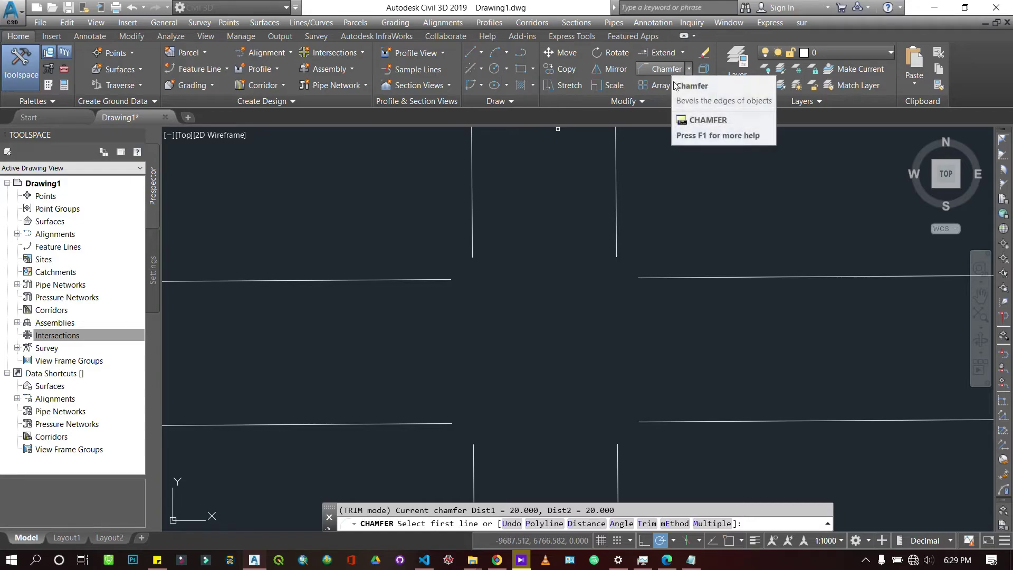
left_click(586, 523)
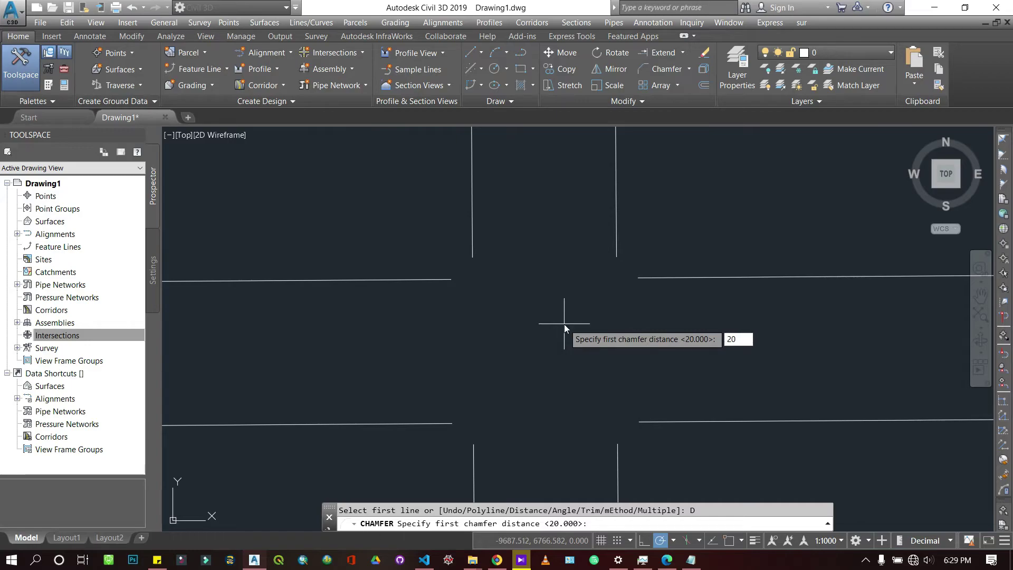
type("20")
key("Return")
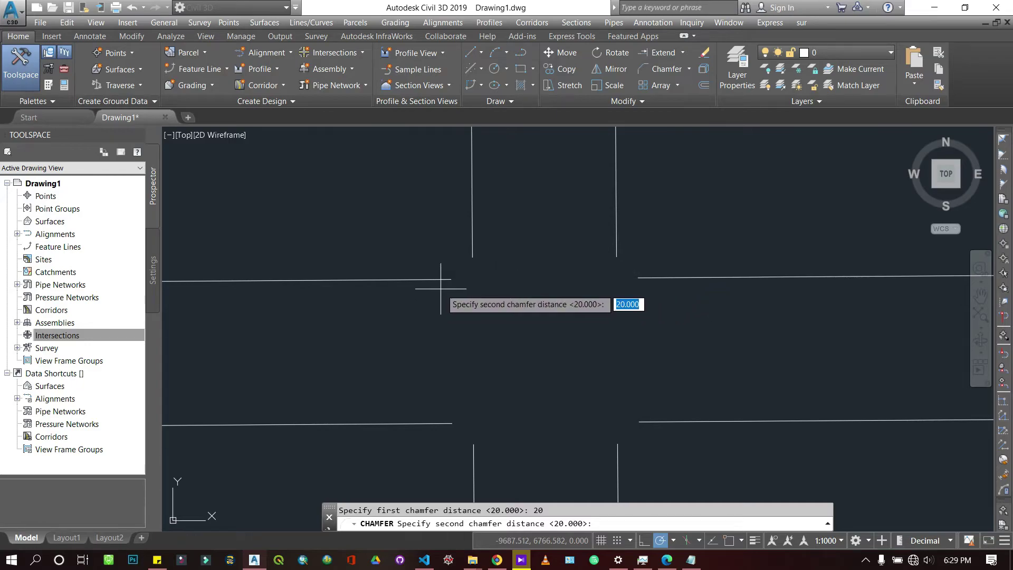
scroll(436, 294, "down", 2)
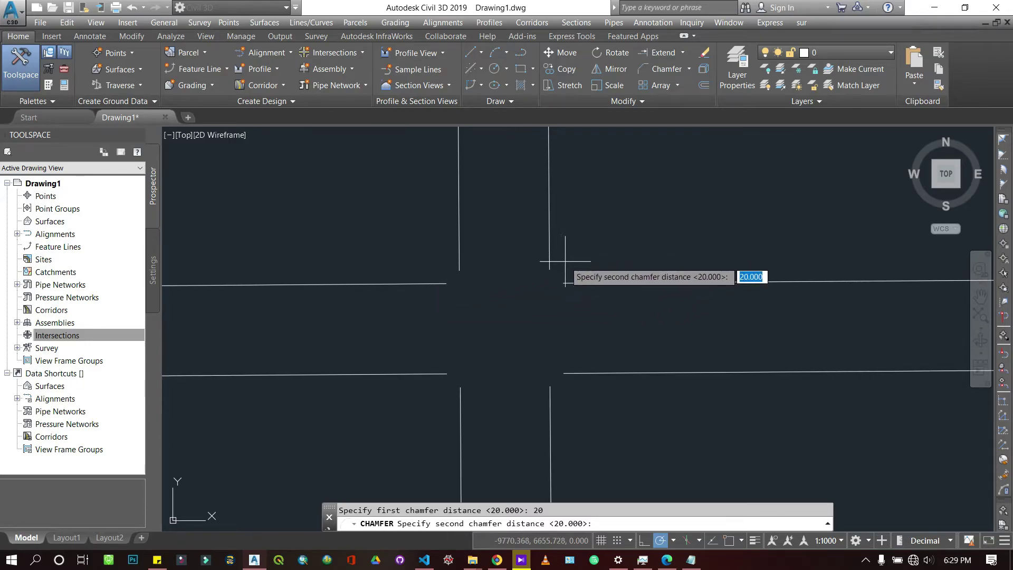
scroll(565, 262, "up", 2)
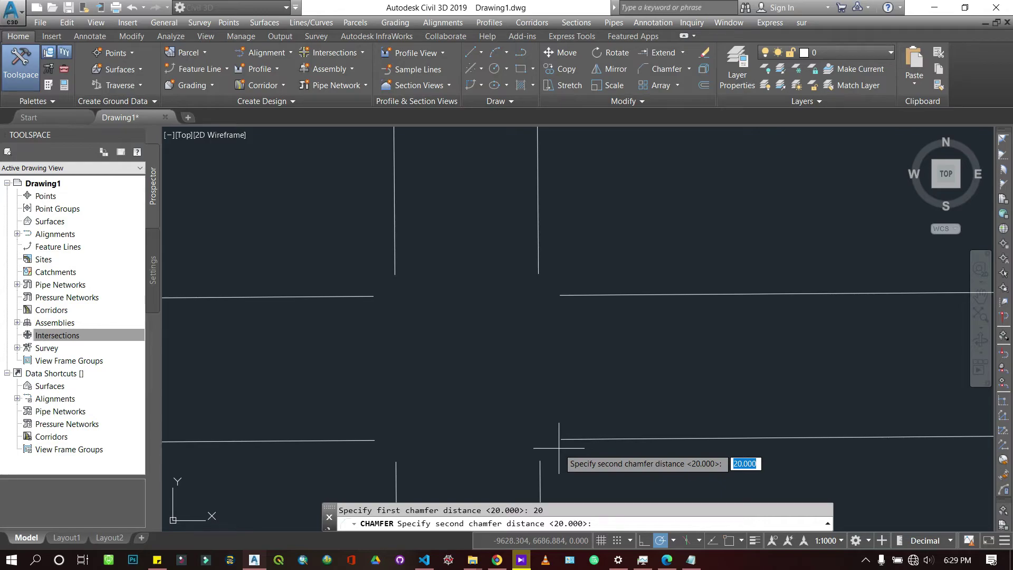
key("Return")
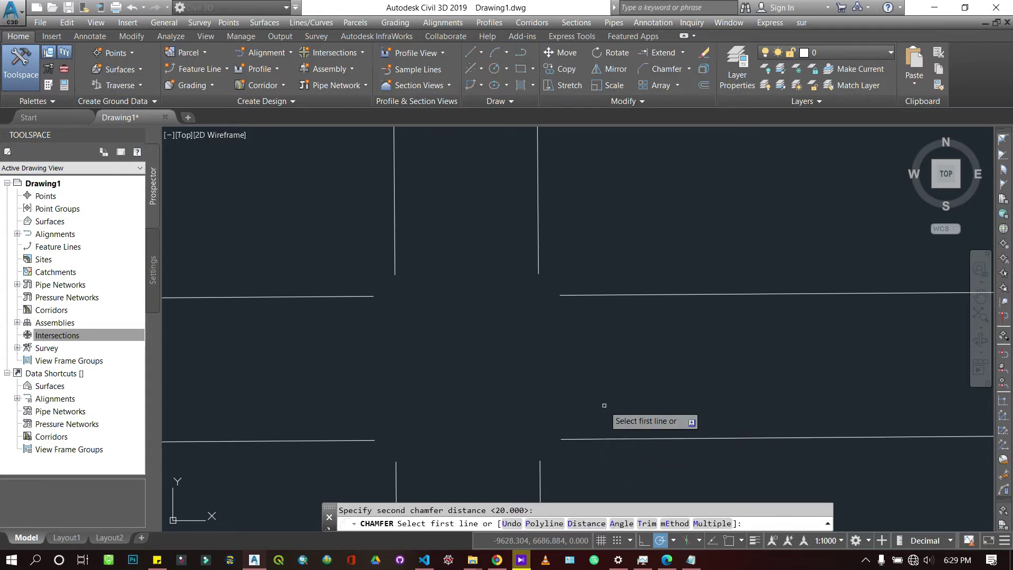
Chamfer the upper-right and upper-left corners between their horizontal and vertical road edges
left_click(586, 293)
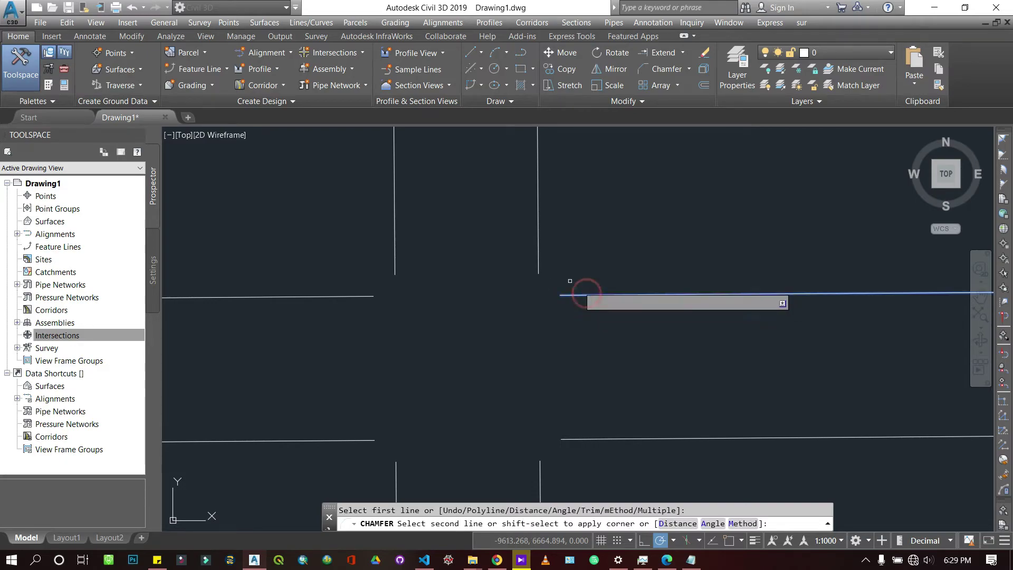
left_click(538, 258)
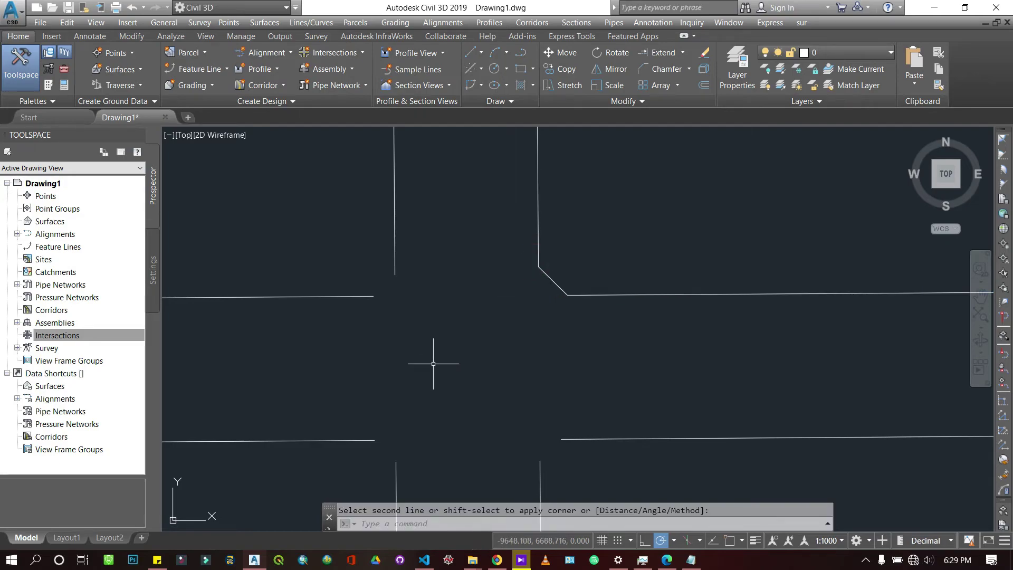
key("Return")
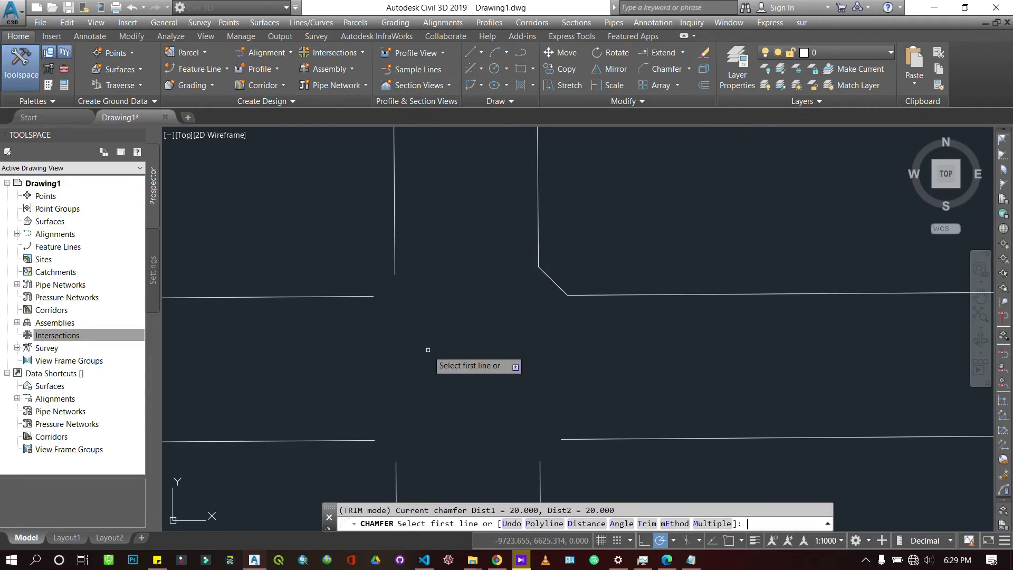
left_click(395, 255)
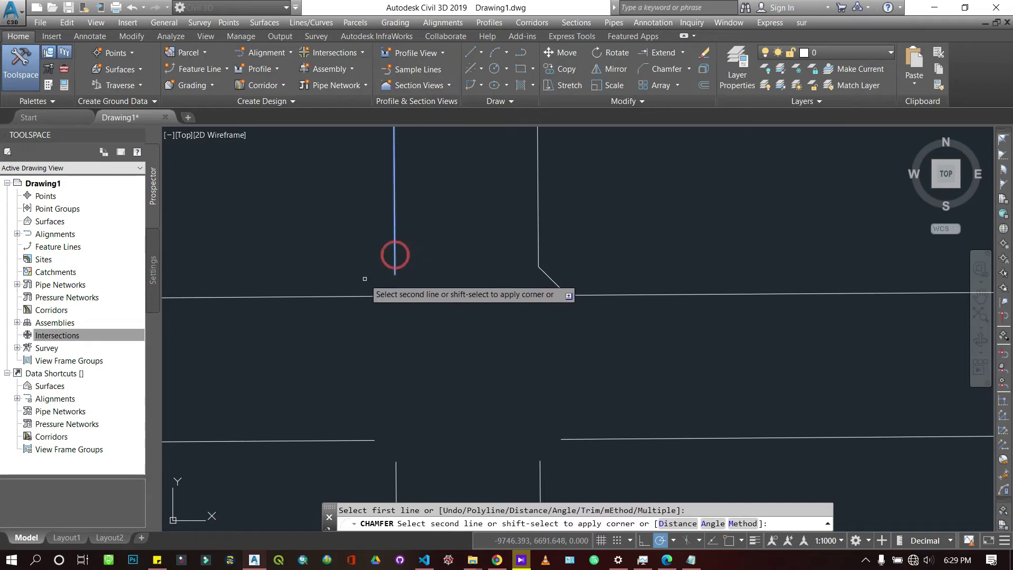
left_click(352, 295)
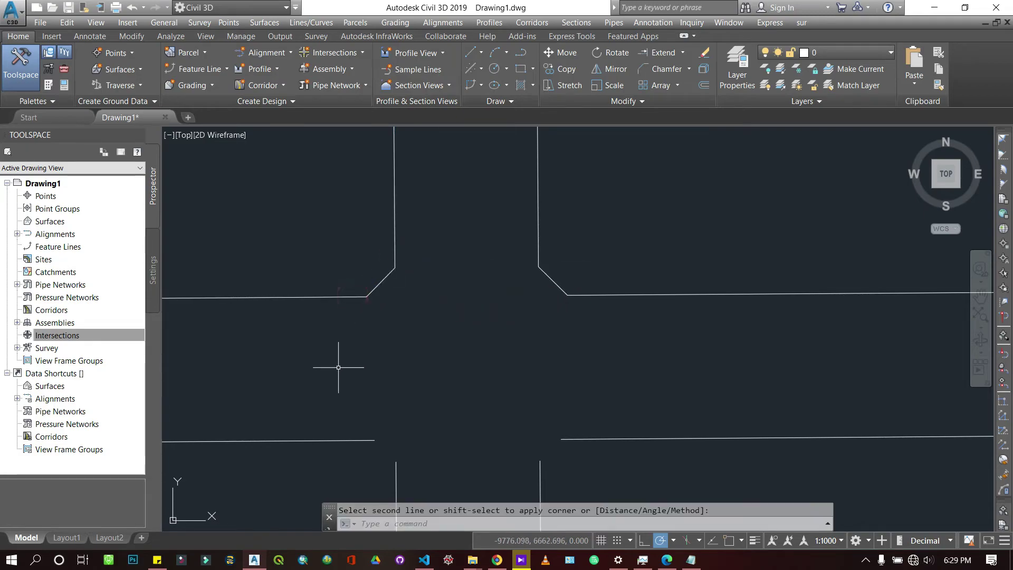
key("Return")
Chamfer the lower-left and lower-right corners between their horizontal and vertical road edges
left_click(317, 440)
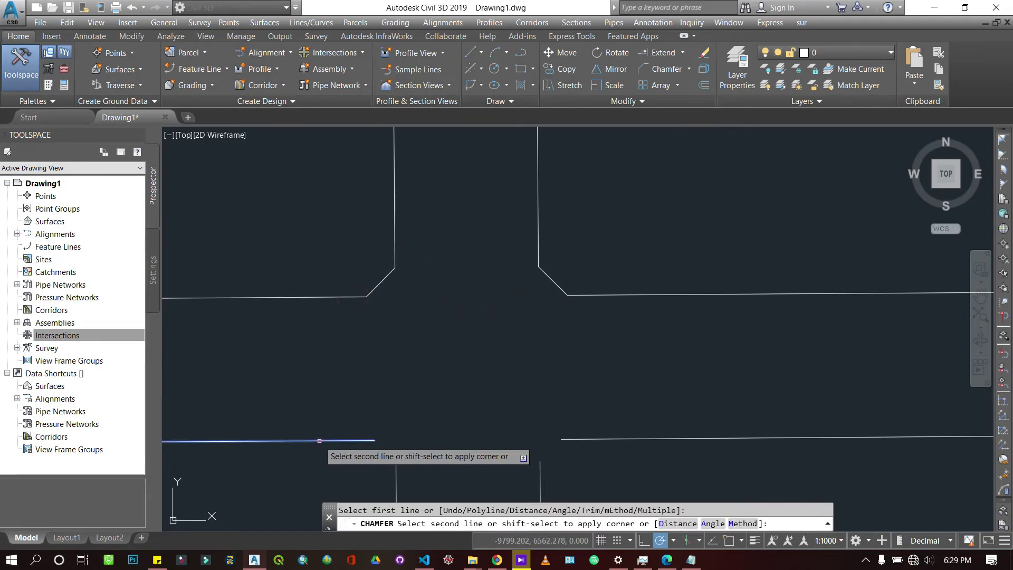
left_click(396, 475)
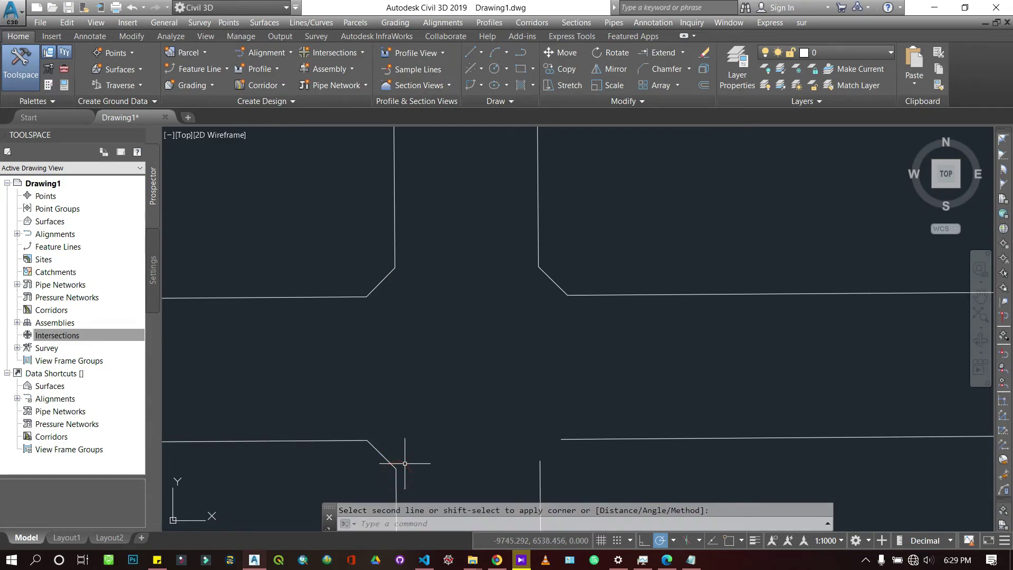
key("Return")
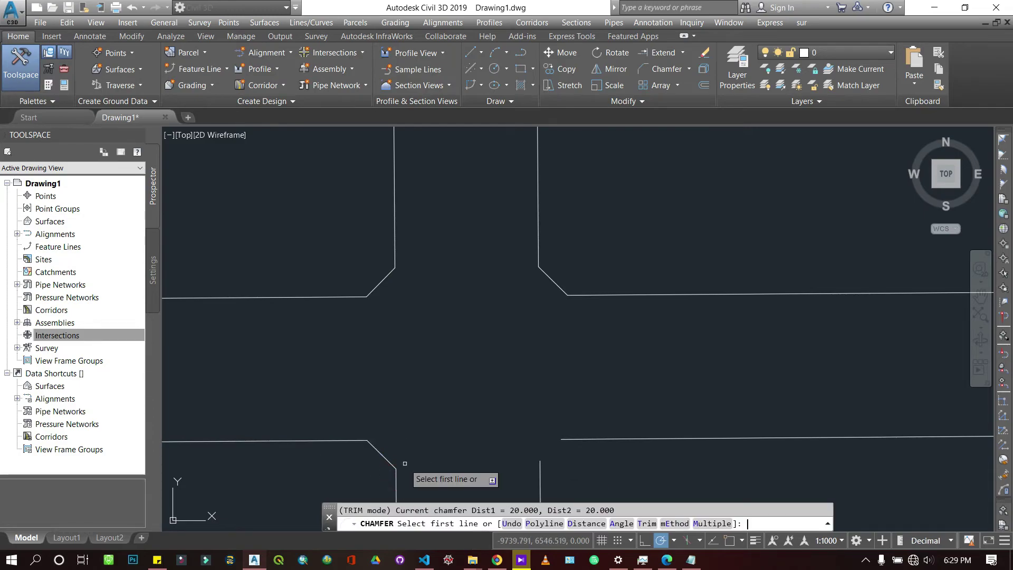
left_click(619, 437)
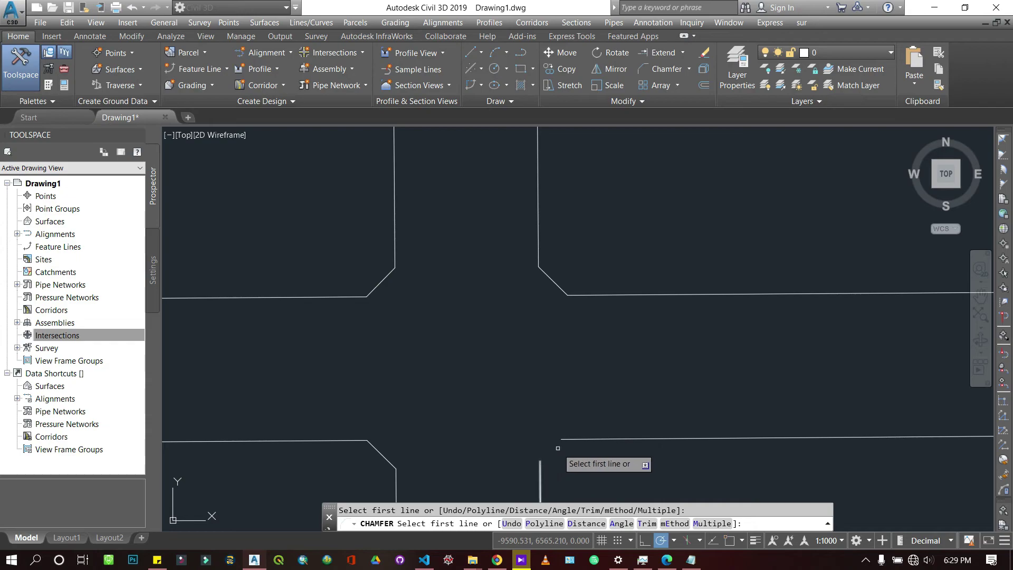
left_click(588, 419)
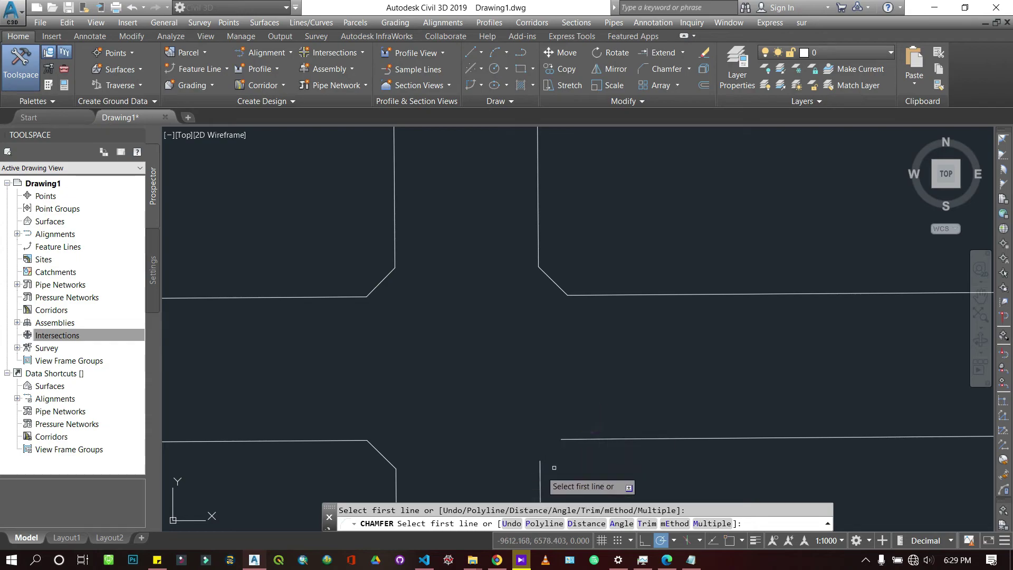
left_click(590, 439)
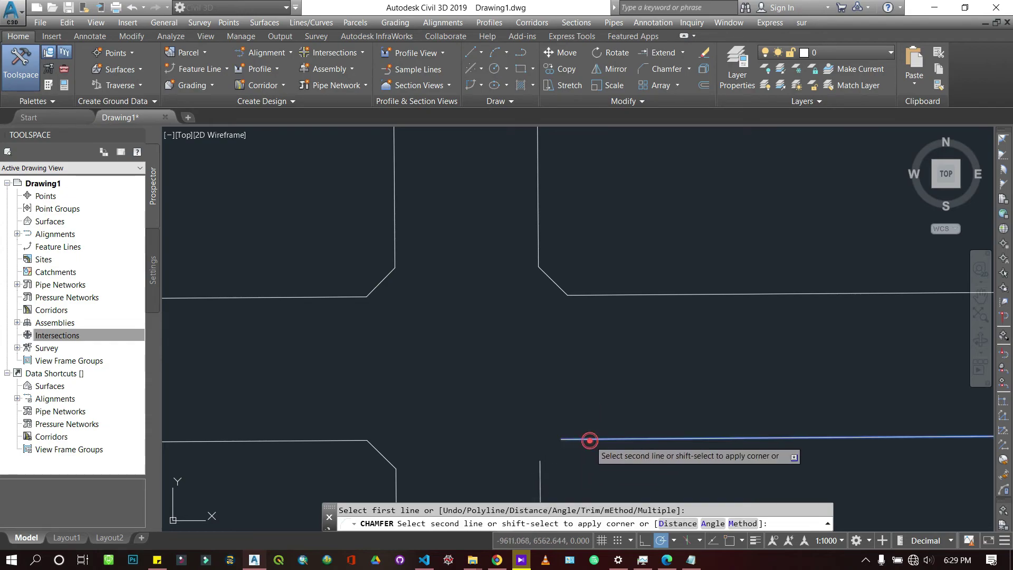
left_click(540, 468)
scroll(620, 290, "down", 5)
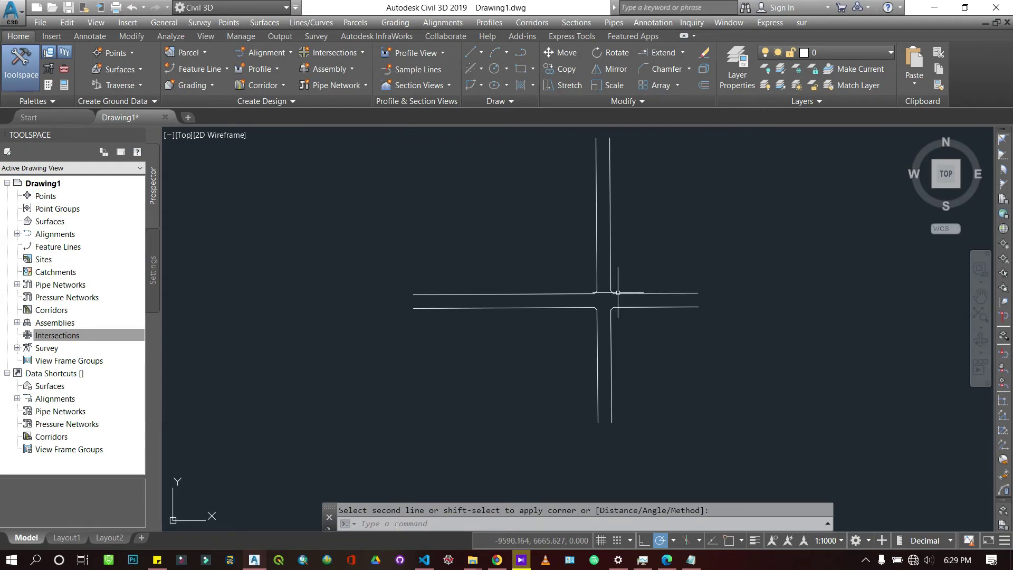
scroll(619, 292, "up", 5)
scroll(604, 295, "up", 3)
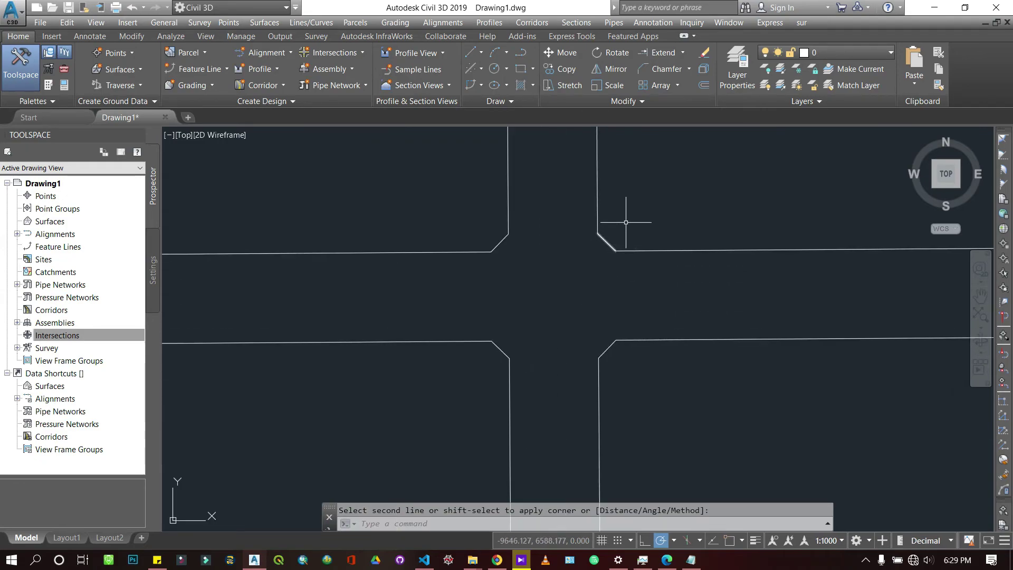
scroll(564, 243, "down", 6)
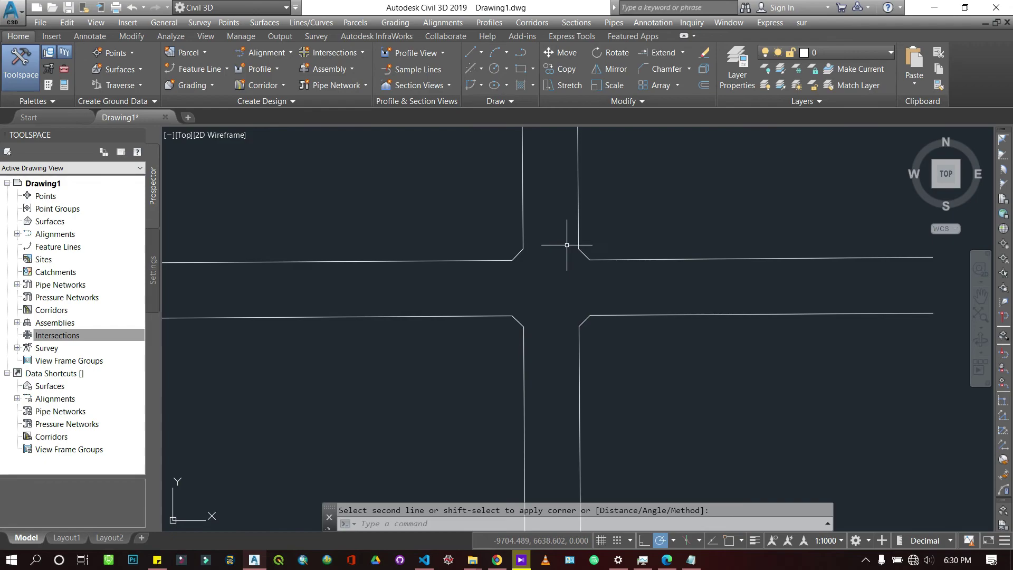
scroll(571, 228, "up", 4)
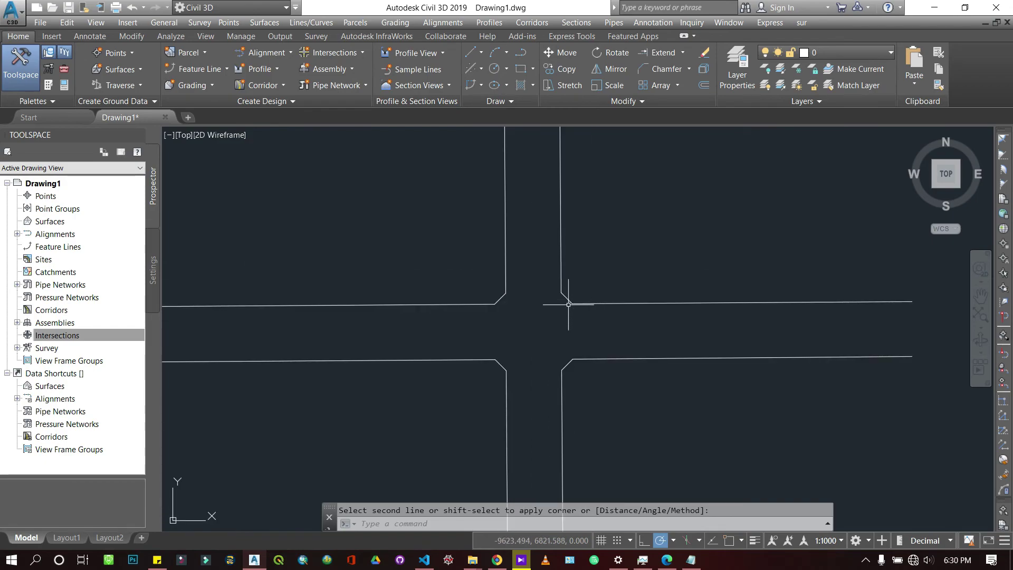